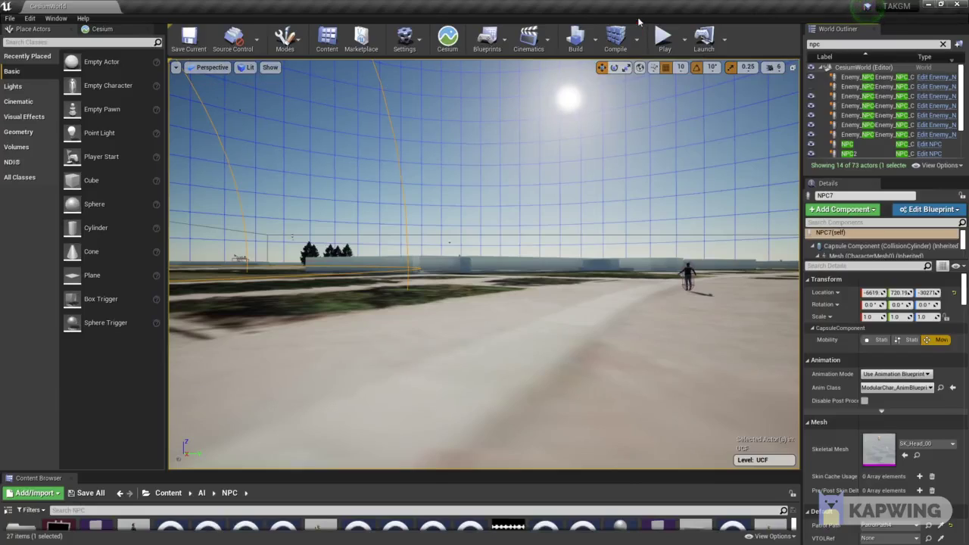
Play the level and show the Sublevel list of Washington, Grand Canyon and UCF.
{"action": "left_click", "coordinate": [665, 39]}
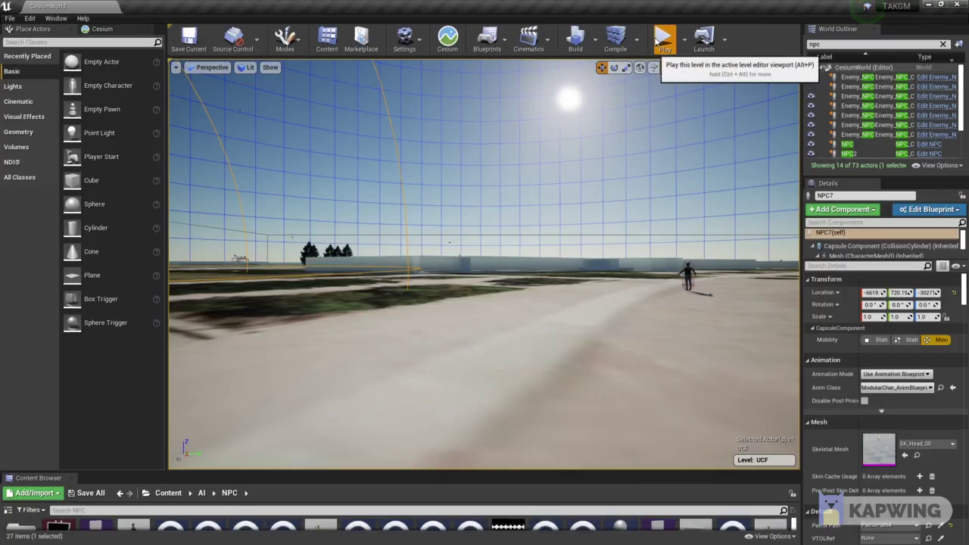
{"action": "left_click", "coordinate": [468, 217]}
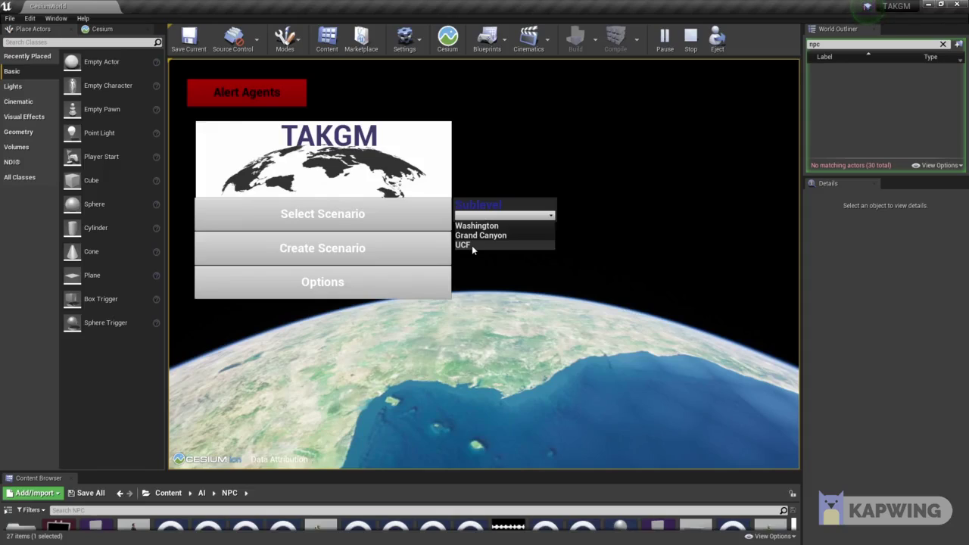
Pick UCF from the Sublevel dropdown to fly to the campus scenario.
{"action": "left_click", "coordinate": [472, 245]}
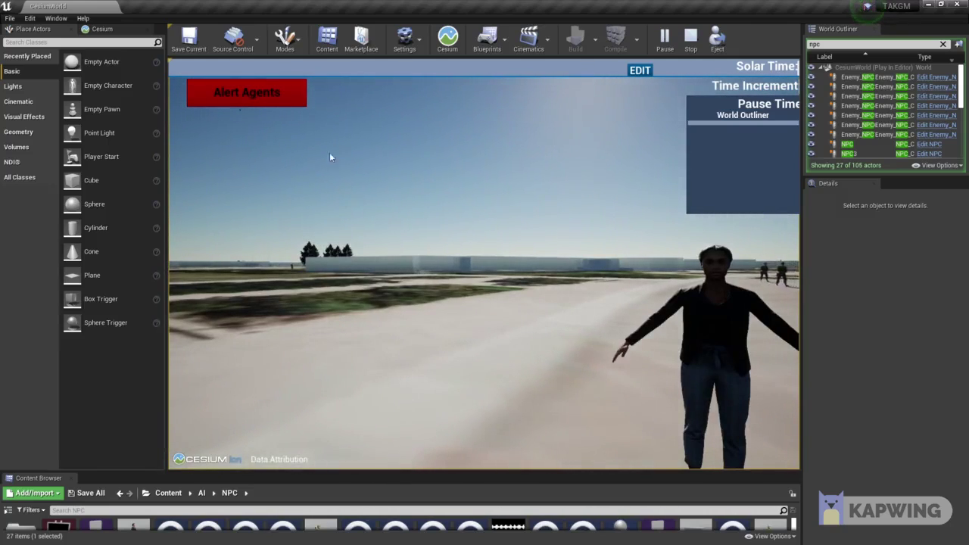
{"action": "left_click", "coordinate": [277, 90]}
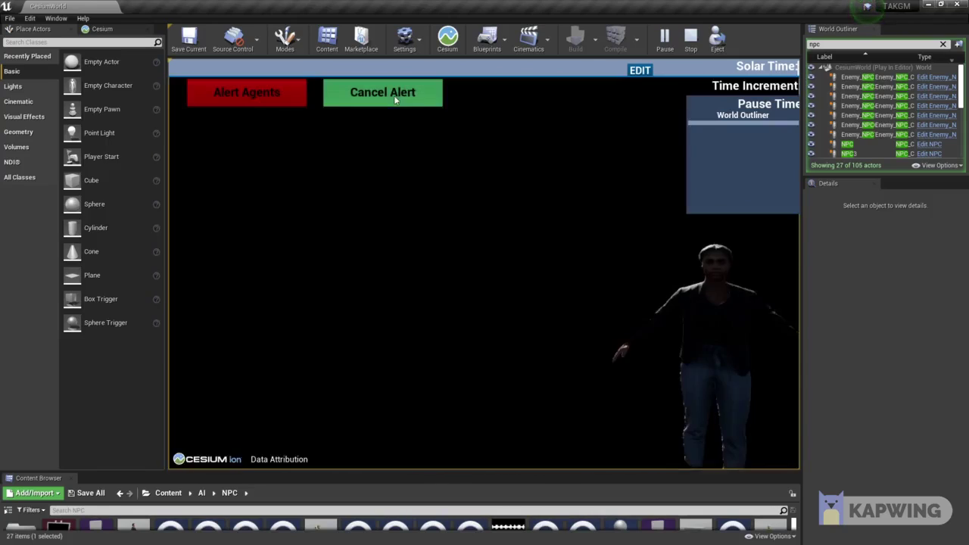
{"action": "left_click", "coordinate": [394, 95]}
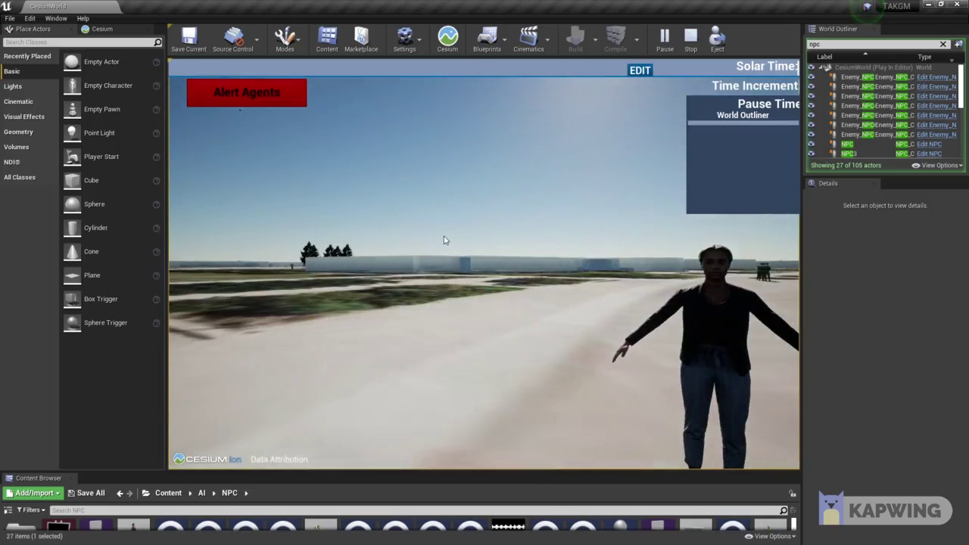